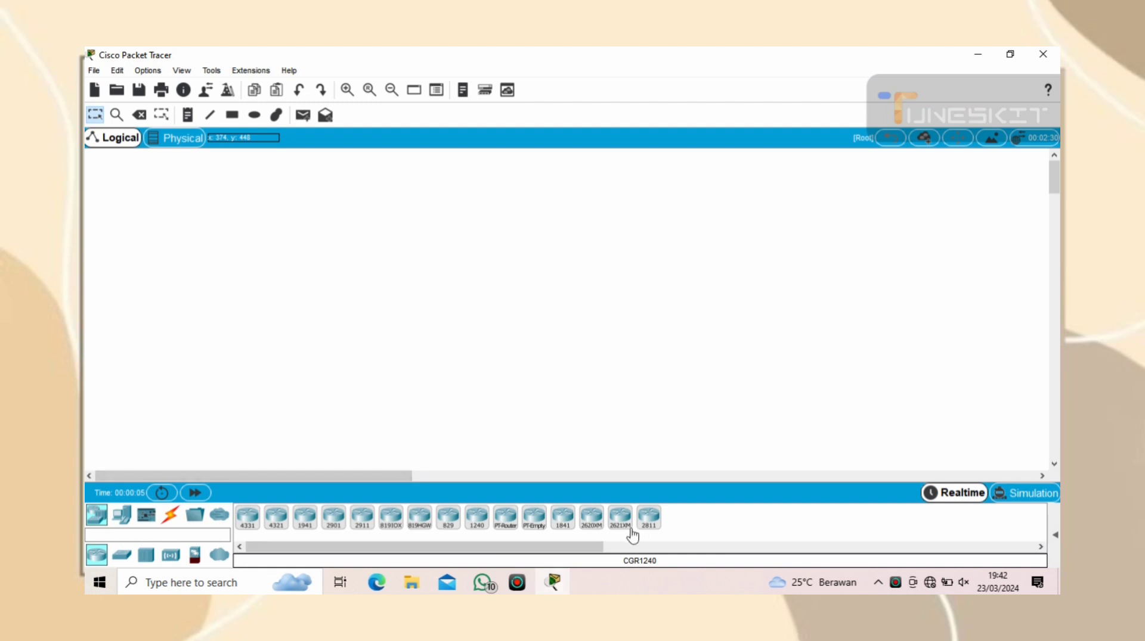
- Place a 2811 router in the logical workspace and open its command-line interface
{"action": "left_click", "coordinate": [654, 523]}
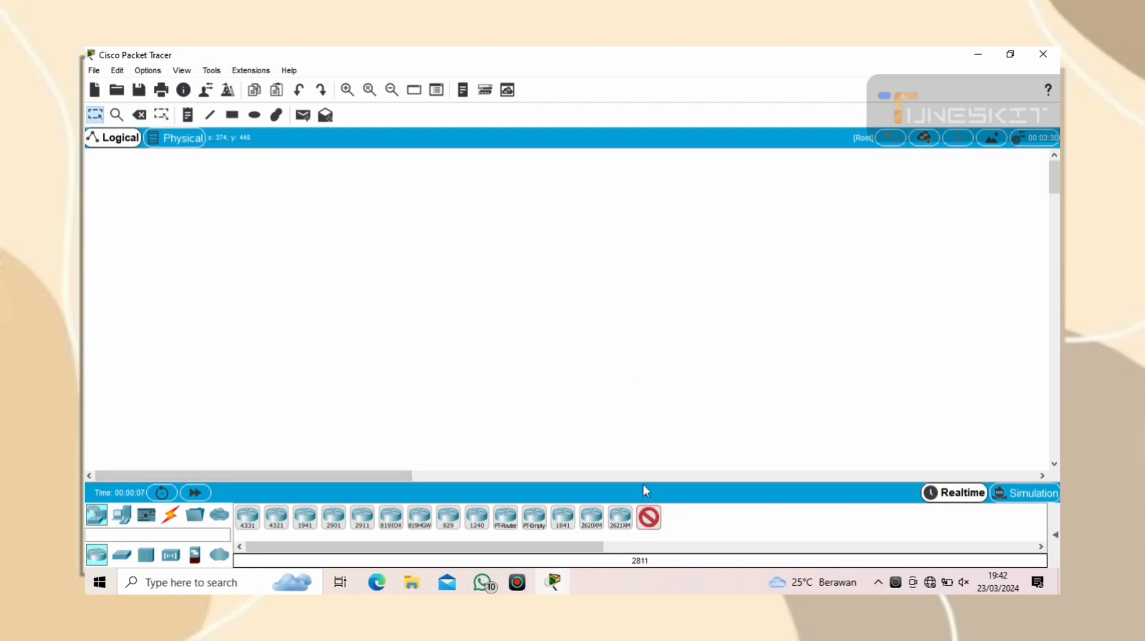
{"action": "left_click", "coordinate": [572, 309]}
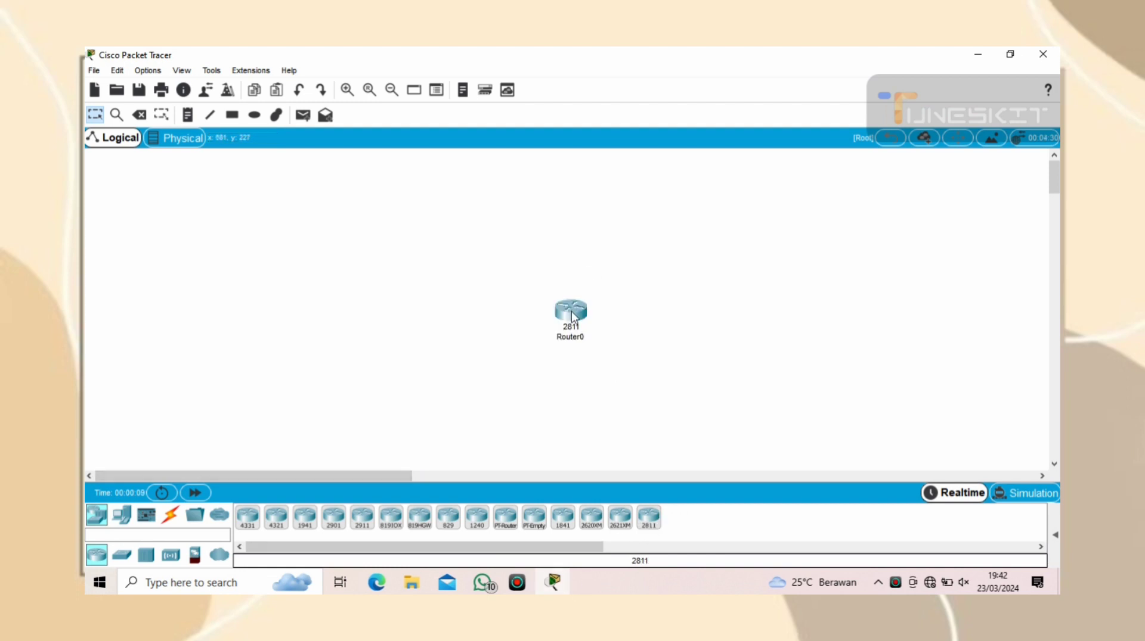
{"action": "left_click", "coordinate": [568, 313]}
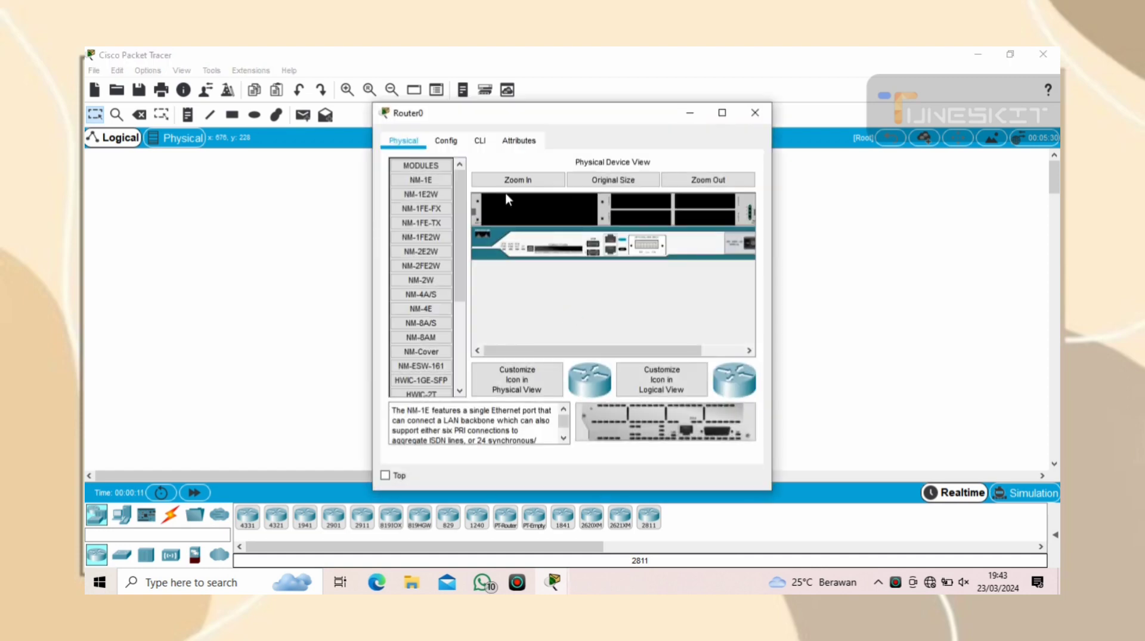
{"action": "left_click", "coordinate": [479, 143]}
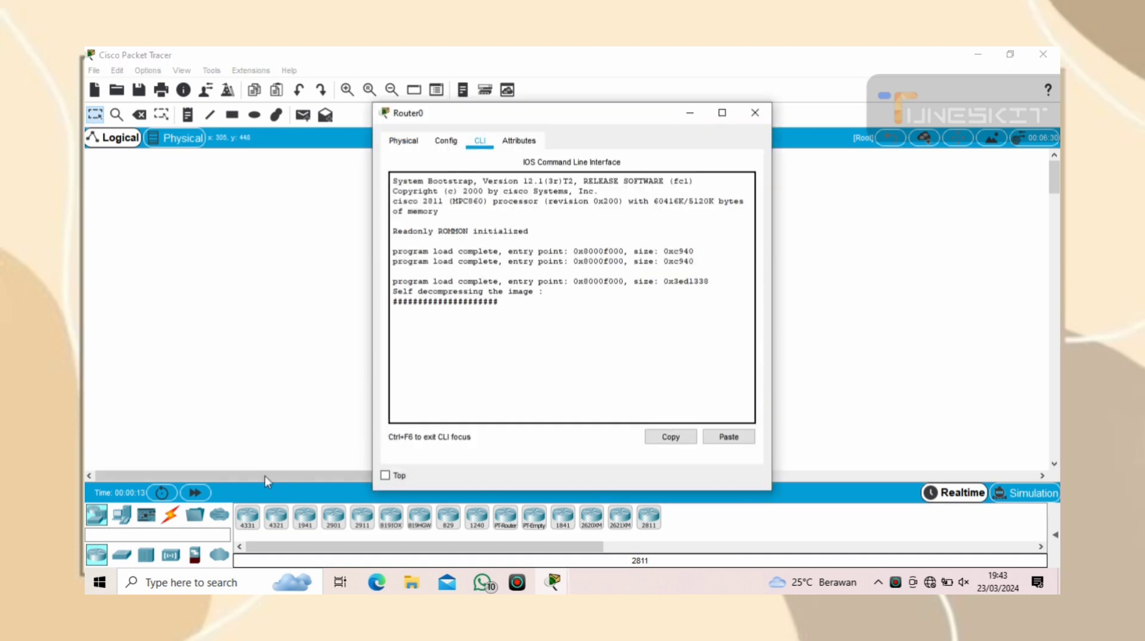
- Fast-forward the router's boot, answer no to the initial configuration dialog in its CLI, and start the session
{"action": "left_click", "coordinate": [205, 494]}
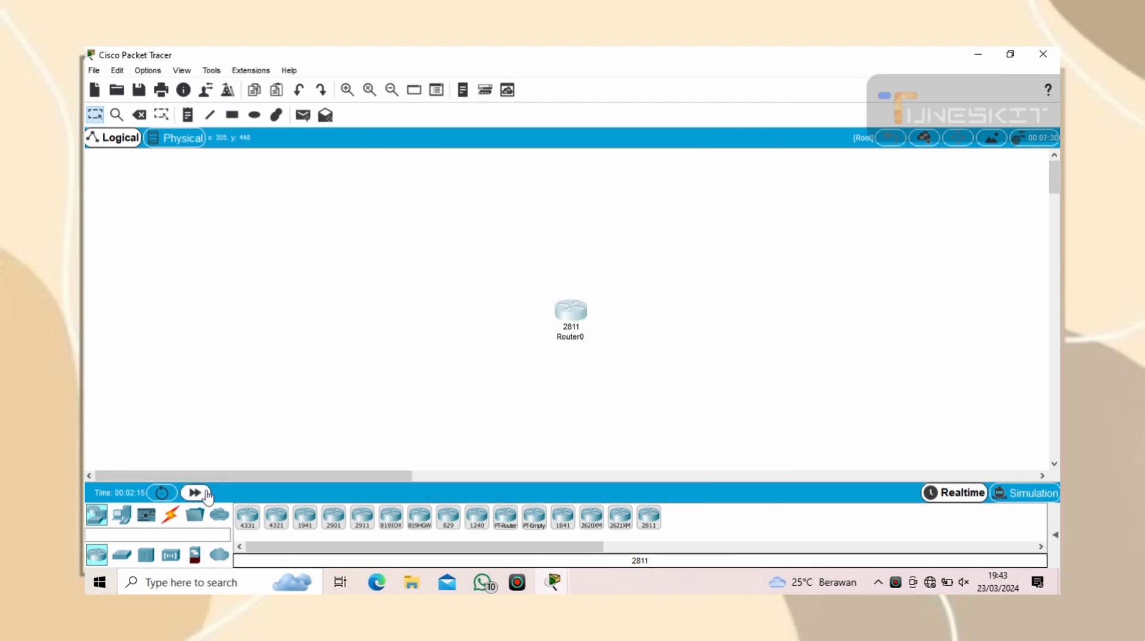
{"action": "left_click", "coordinate": [570, 311]}
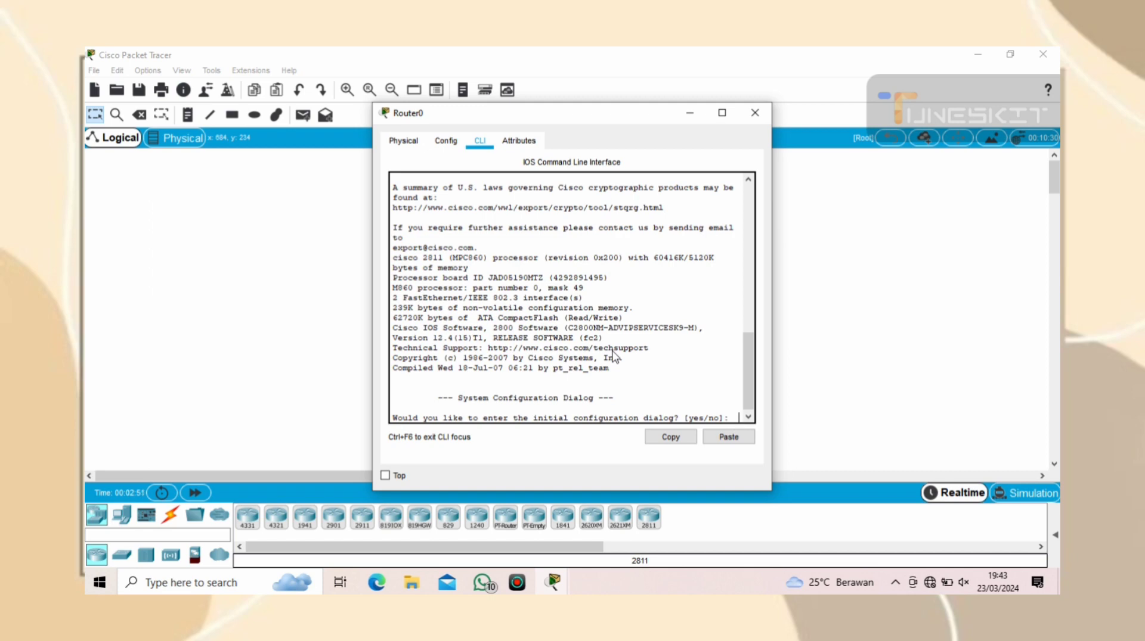
{"action": "type", "text": "no"}
{"action": "key", "text": "Return"}
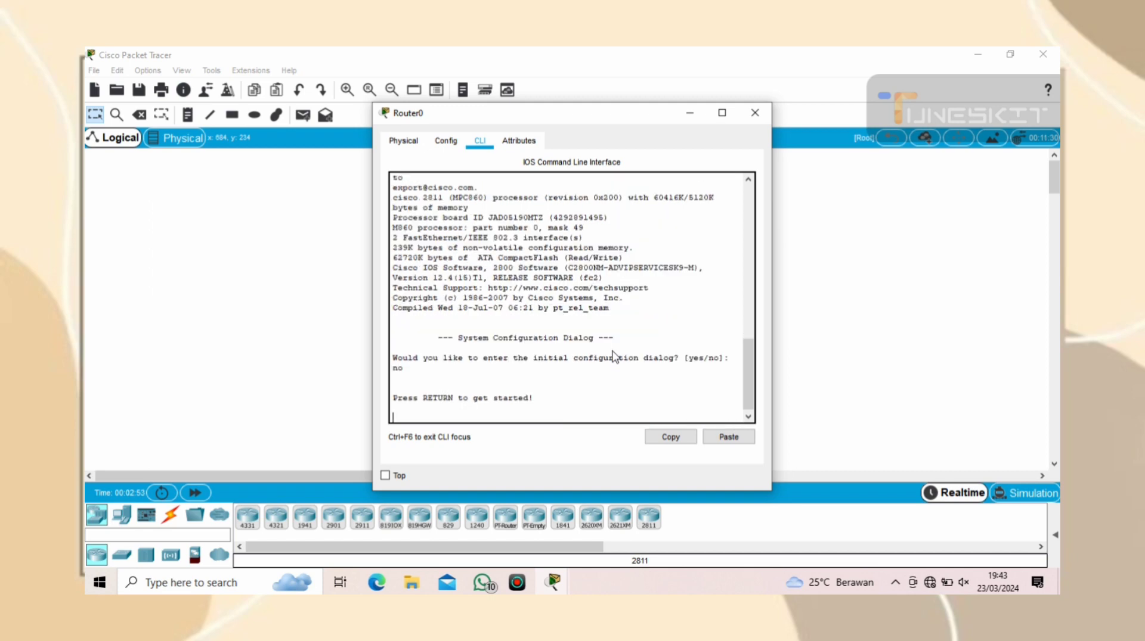
{"action": "key", "text": "Return"}
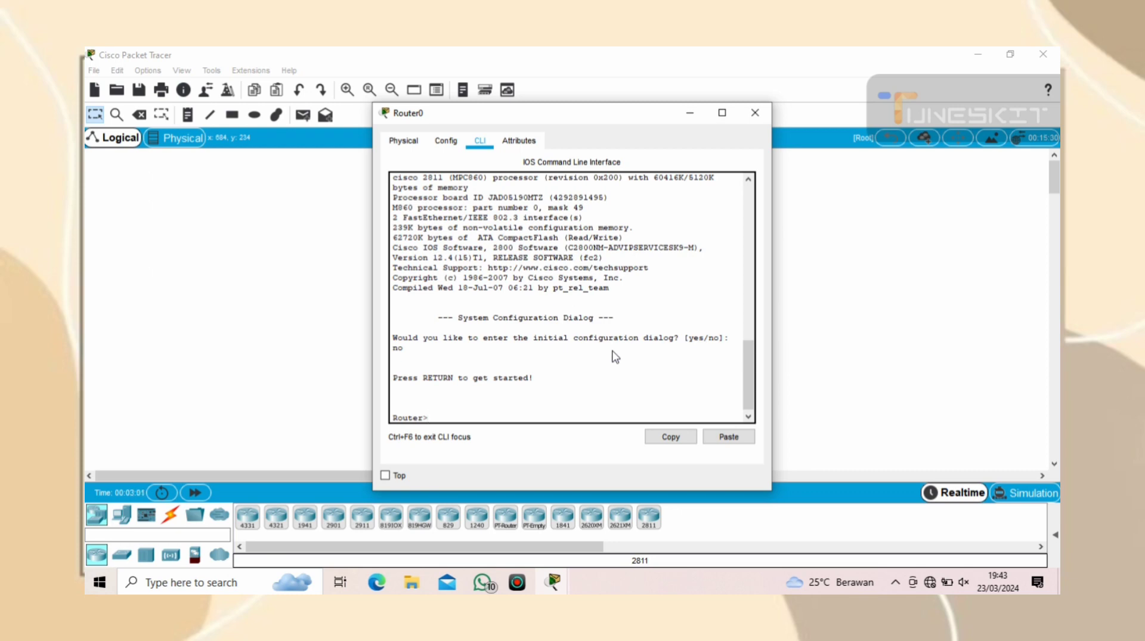
- Enter privileged EXEC mode with enable, listing the available commands with ? in both user and privileged mode
{"action": "type", "text": "?"}
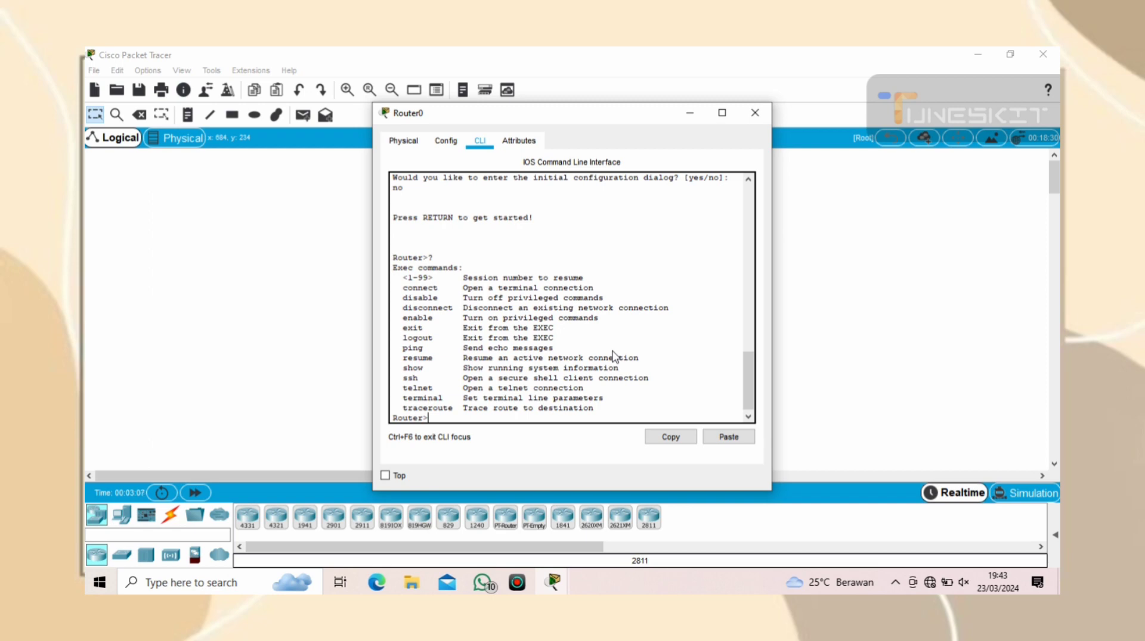
{"action": "type", "text": "enable"}
{"action": "key", "text": "Return"}
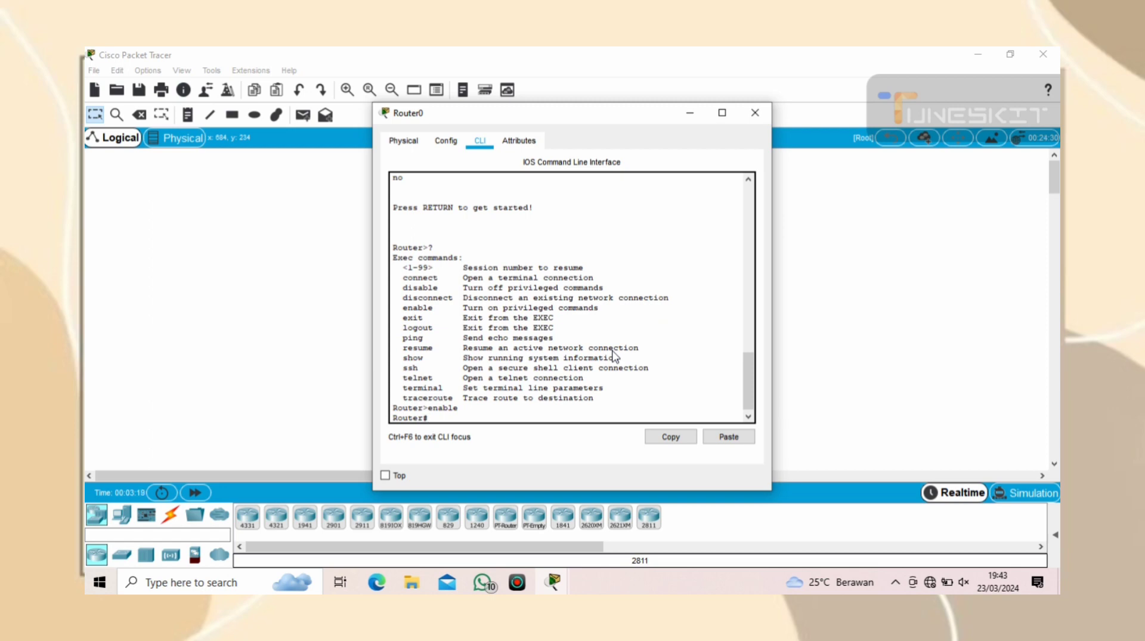
{"action": "type", "text": "?"}
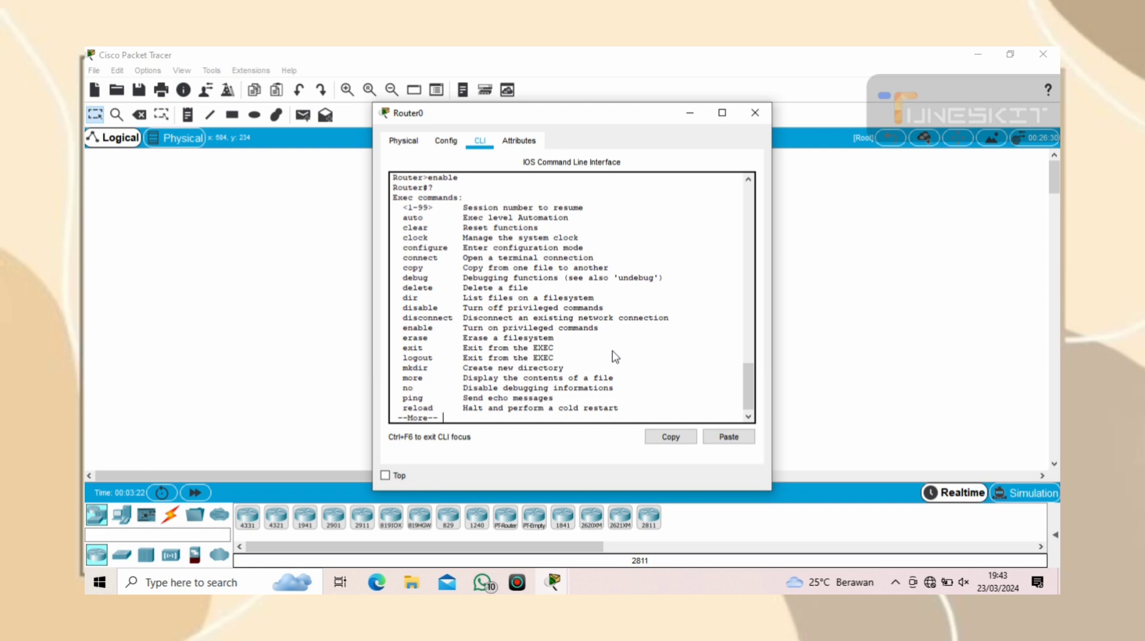
{"action": "type", "text": "q"}
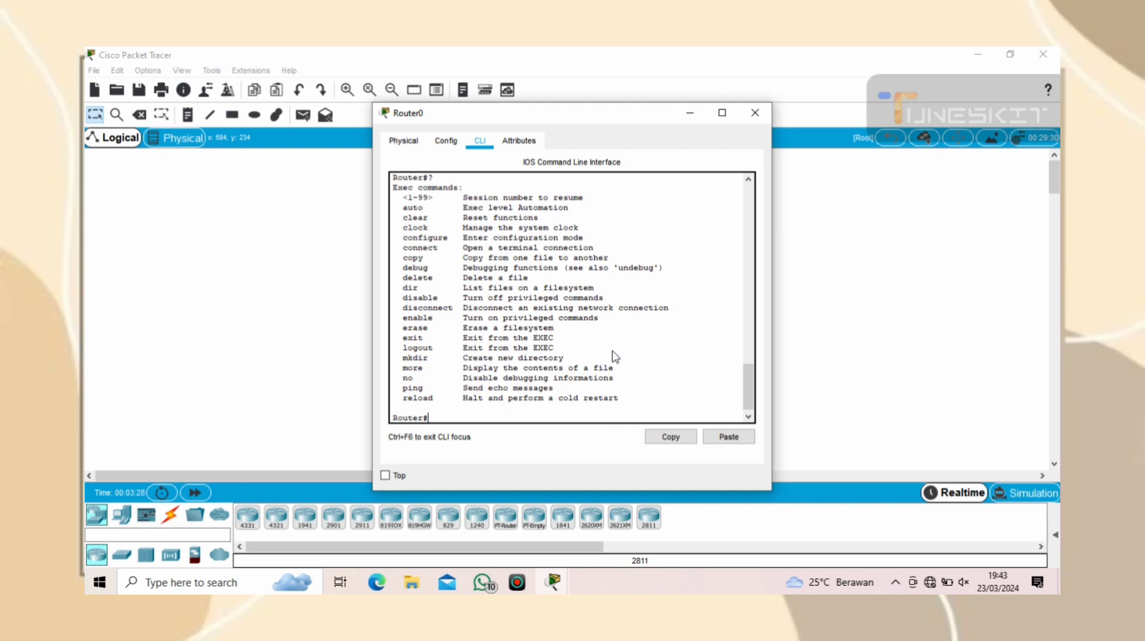
- Enter global configuration mode with conf t, list its commands with ?, and exit back to privileged EXEC mode
{"action": "type", "text": "conf t"}
{"action": "key", "text": "Return"}
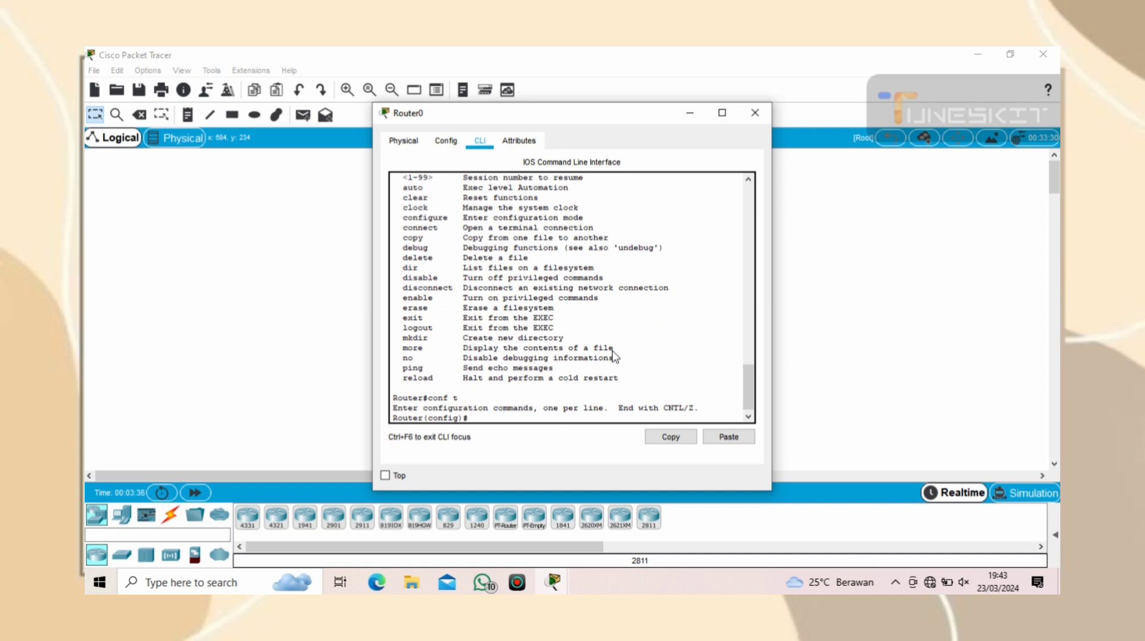
{"action": "type", "text": "?"}
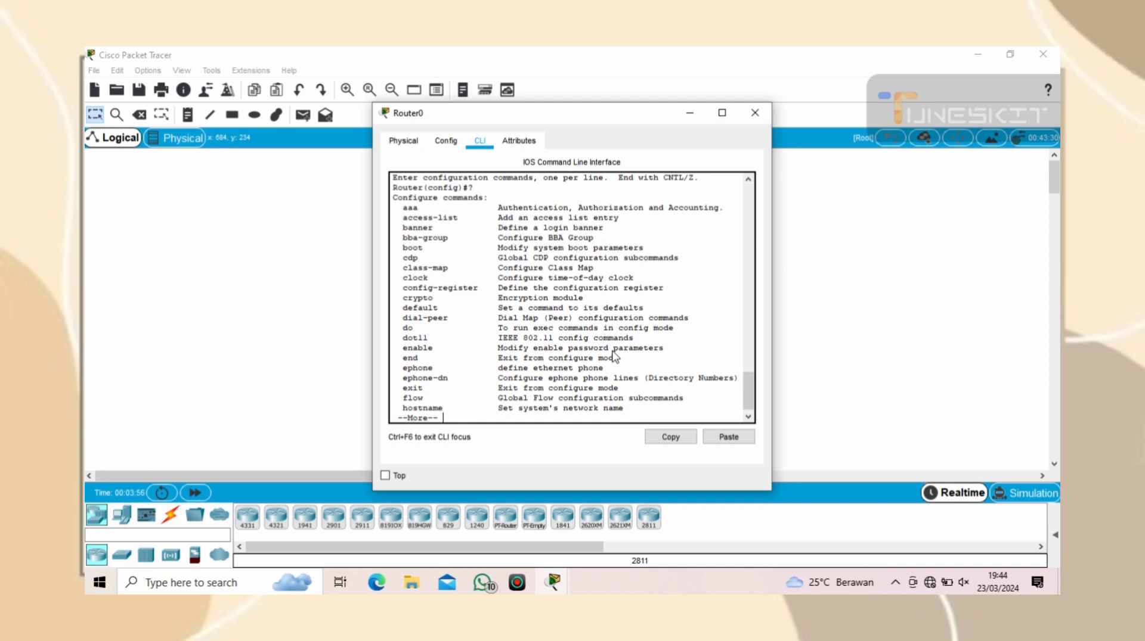
{"action": "key", "text": "q"}
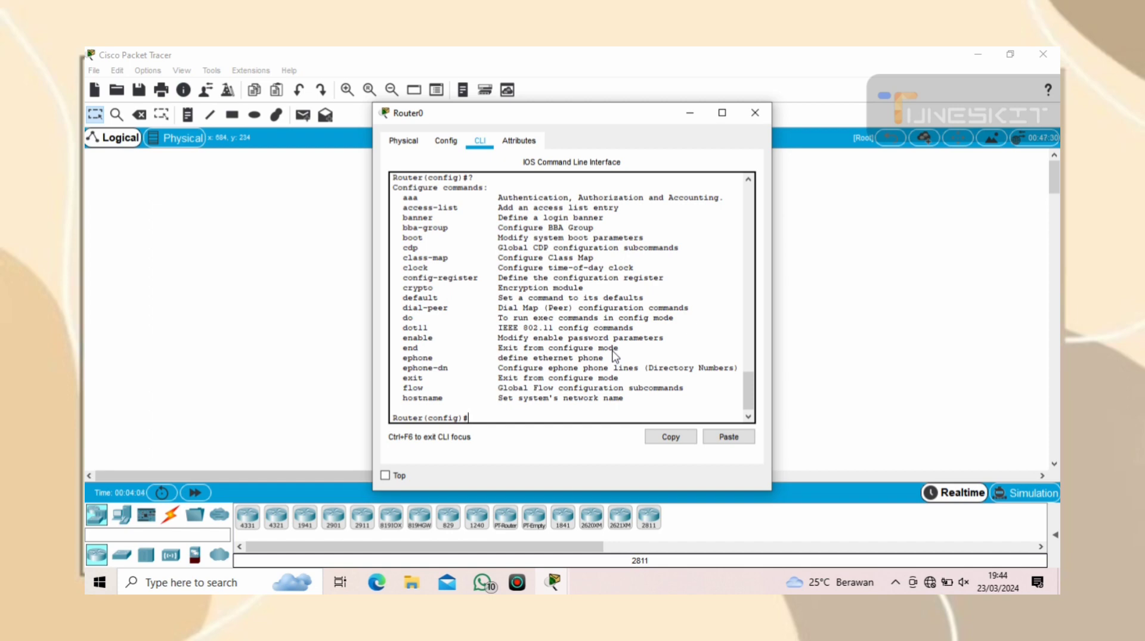
{"action": "type", "text": "ex"}
{"action": "key", "text": "Return"}
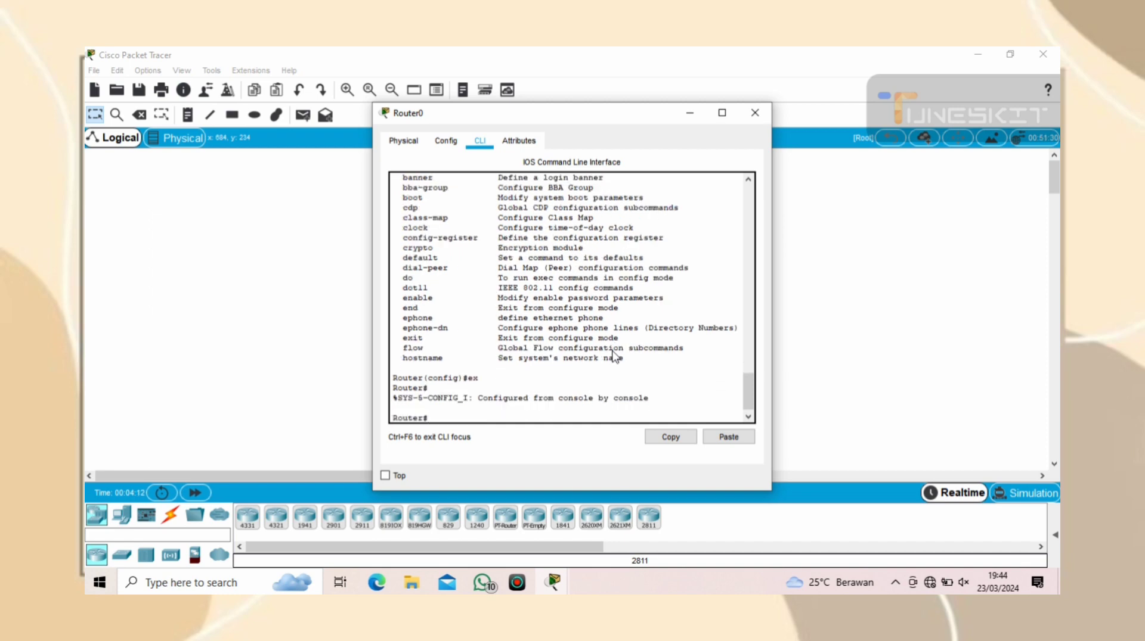
- Display the first page of the router's running configuration with sh run, and quit the listing
{"action": "type", "text": "sh run"}
{"action": "key", "text": "Return"}
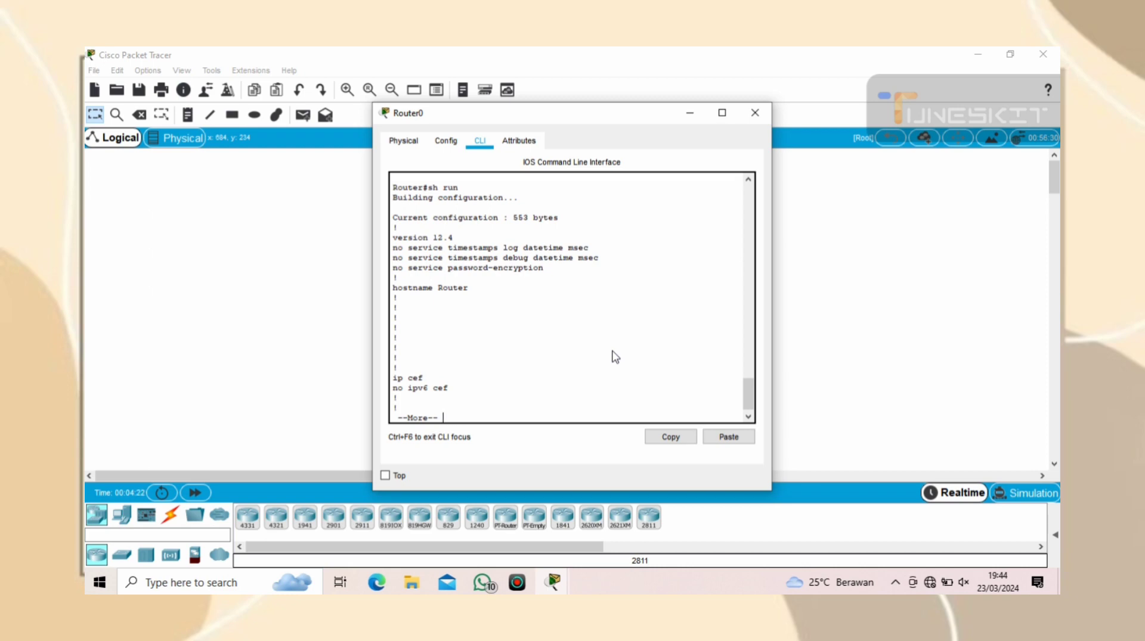
{"action": "key", "text": "q"}
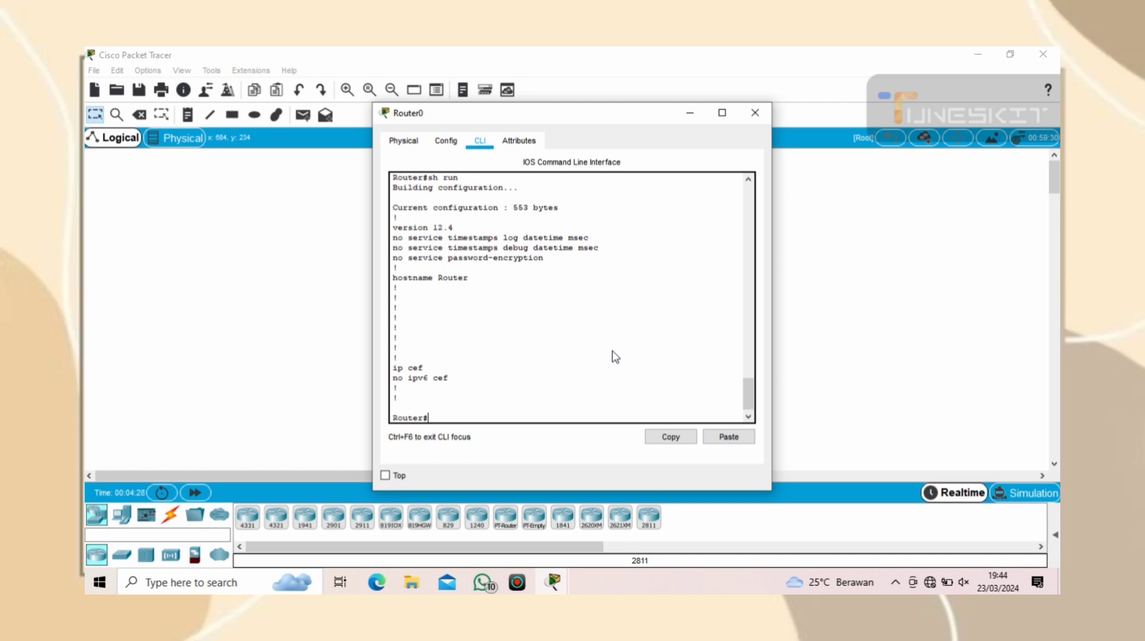
- Display the summary of the router's interfaces with sh ip interface brief
{"action": "type", "text": "sh interface b"}
{"action": "key", "text": "BackSpace"}
{"action": "key", "text": "BackSpace"}
{"action": "key", "text": "BackSpace"}
{"action": "key", "text": "BackSpace"}
{"action": "key", "text": "BackSpace"}
{"action": "key", "text": "BackSpace"}
{"action": "key", "text": "BackSpace"}
{"action": "key", "text": "BackSpace"}
{"action": "key", "text": "BackSpace"}
{"action": "key", "text": "BackSpace"}
{"action": "key", "text": "BackSpace"}
{"action": "key", "text": "BackSpace"}
{"action": "type", "text": "ip interface brief"}
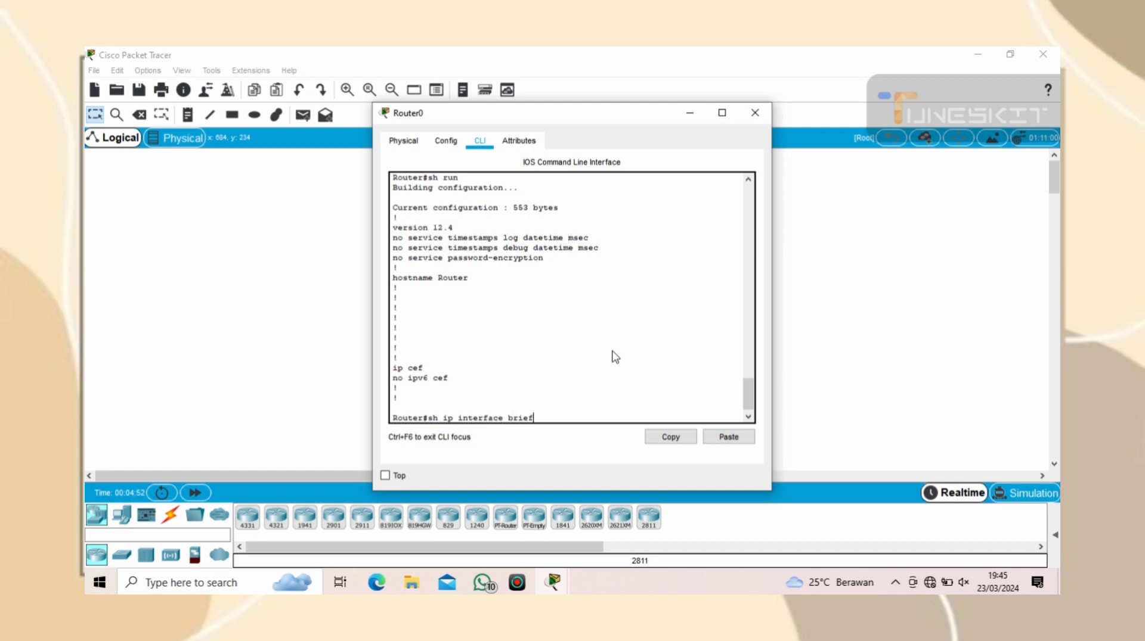
{"action": "key", "text": "Return"}
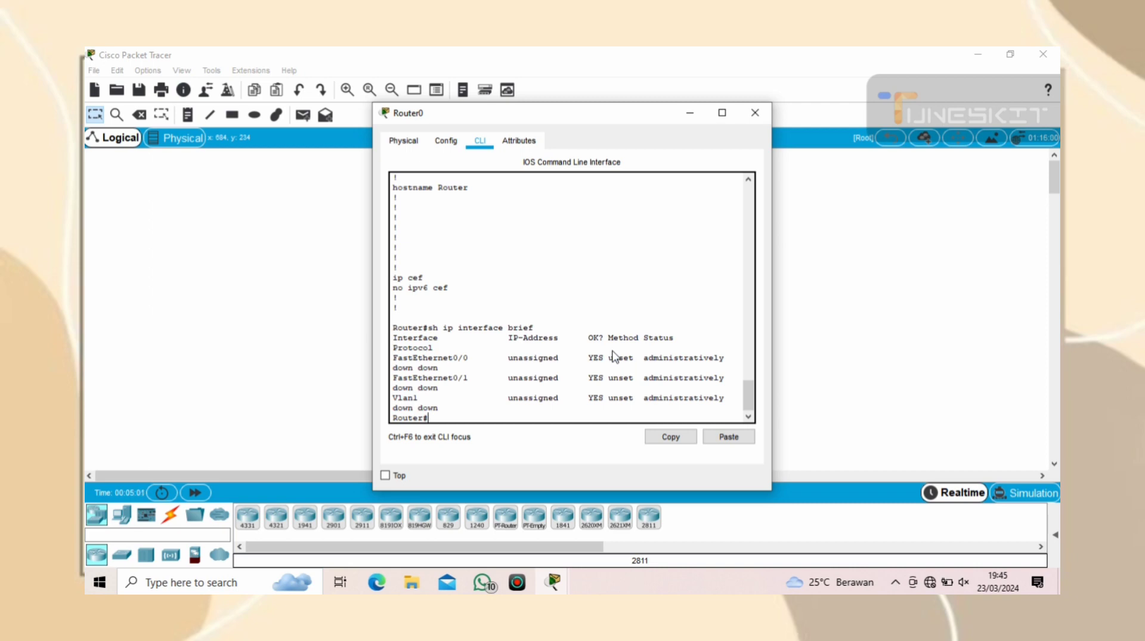
- Enter global configuration mode and set the router's hostname to sintaa
{"action": "type", "text": "conf t"}
{"action": "key", "text": "Return"}
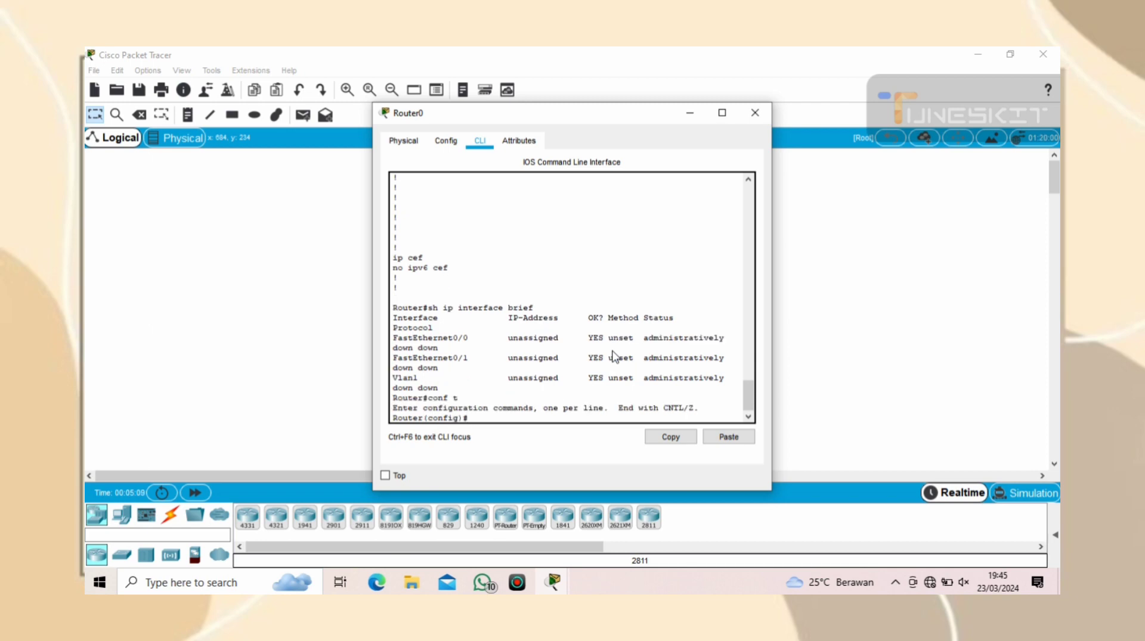
{"action": "type", "text": "hostname sintaa"}
{"action": "key", "text": "Return"}
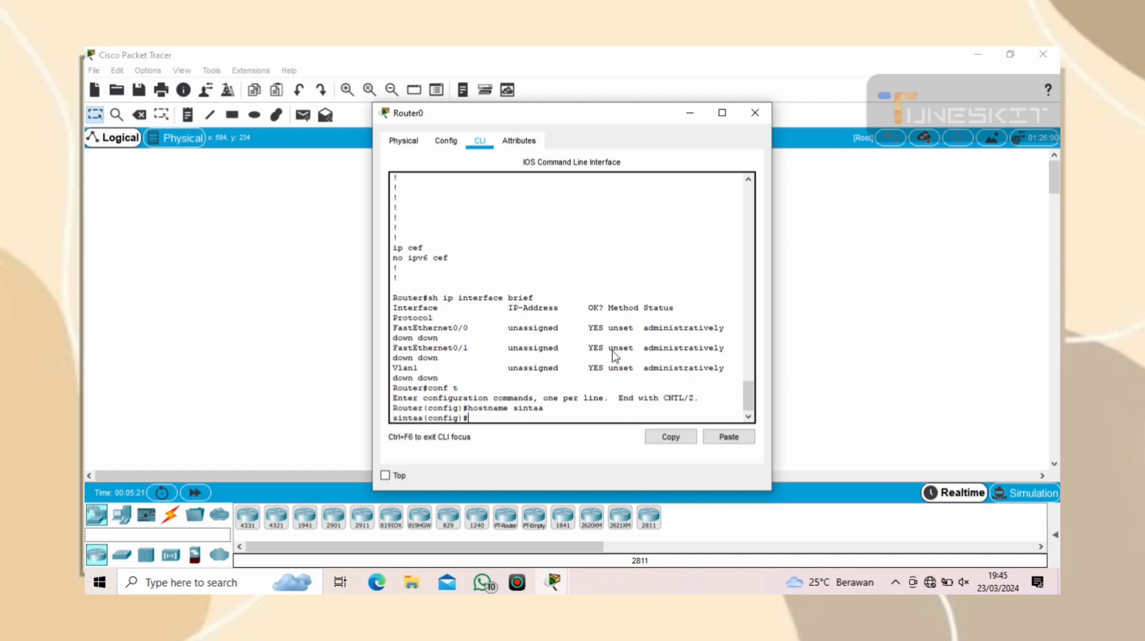
- Set the router's enable password, and exit to privileged EXEC mode
{"action": "type", "text": "enable password"}
{"action": "key", "text": "Return"}
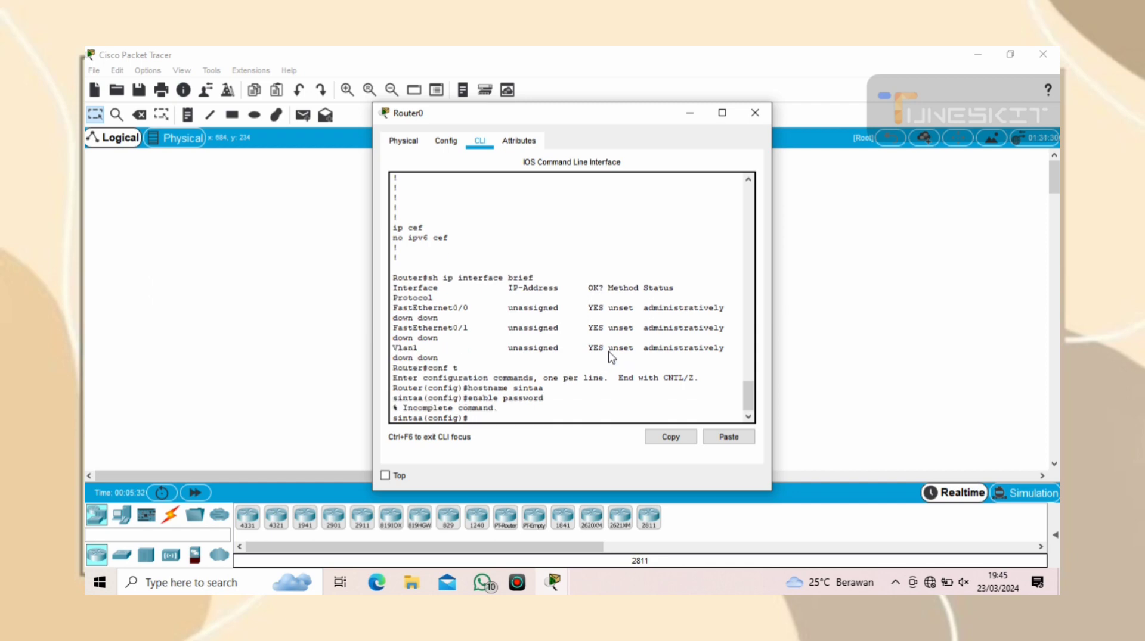
{"action": "type", "text": "enable password 123"}
{"action": "key", "text": "Return"}
{"action": "type", "text": "ex"}
{"action": "key", "text": "Return"}
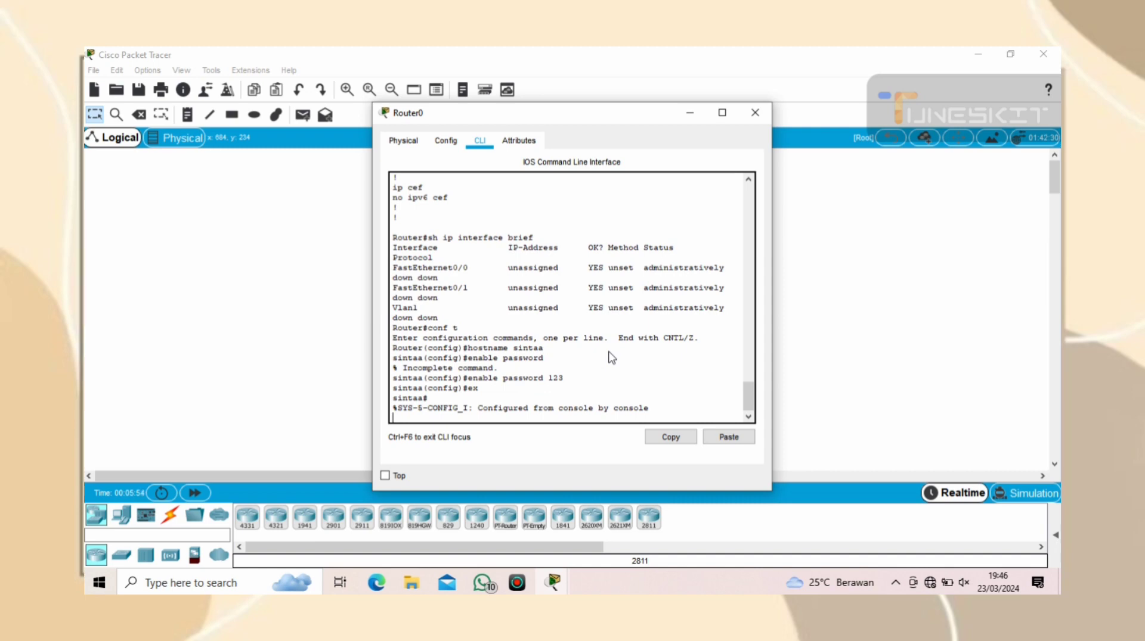
{"action": "key", "text": "Return"}
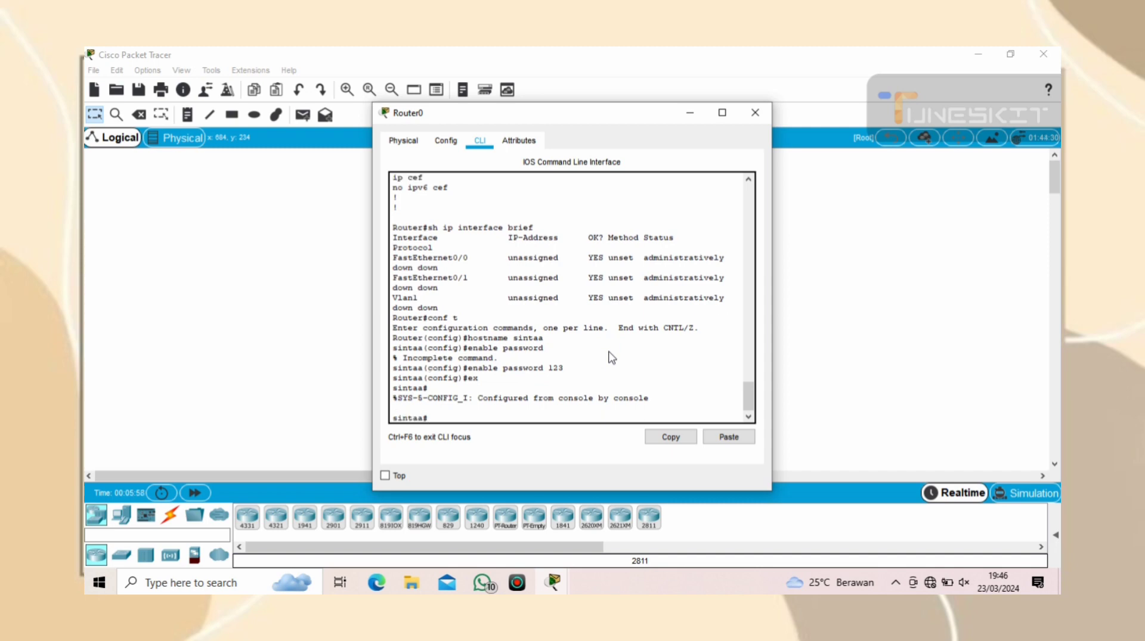
- Log out of the console session, and re-enter privileged EXEC mode with the enable password
{"action": "type", "text": "e"}
{"action": "type", "text": "x"}
{"action": "key", "text": "Return"}
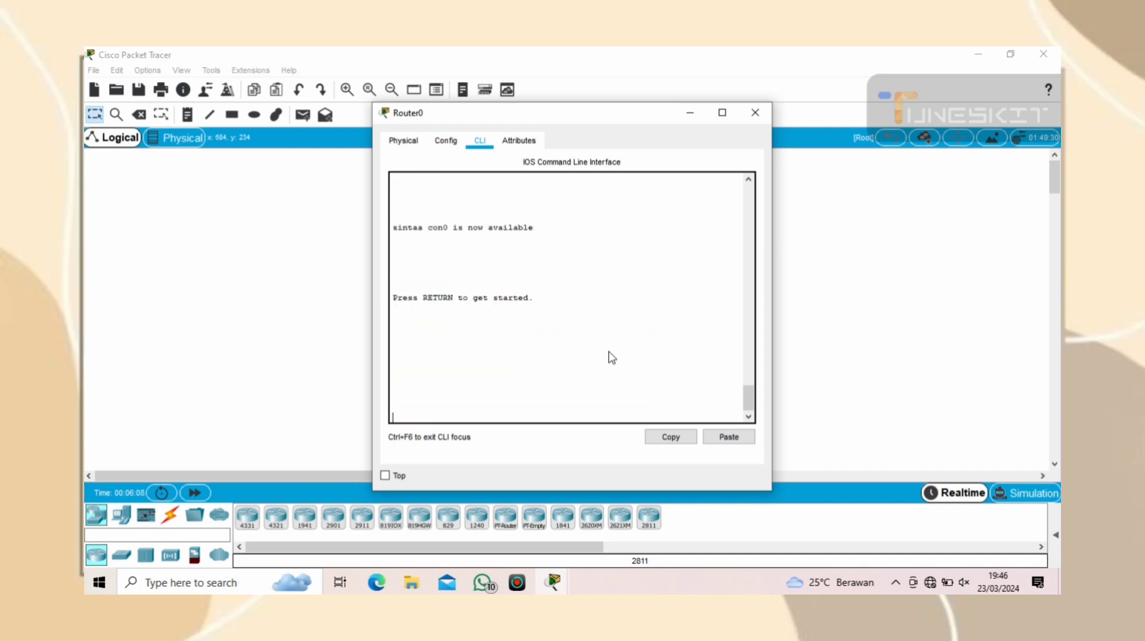
{"action": "key", "text": "Return"}
{"action": "type", "text": "en"}
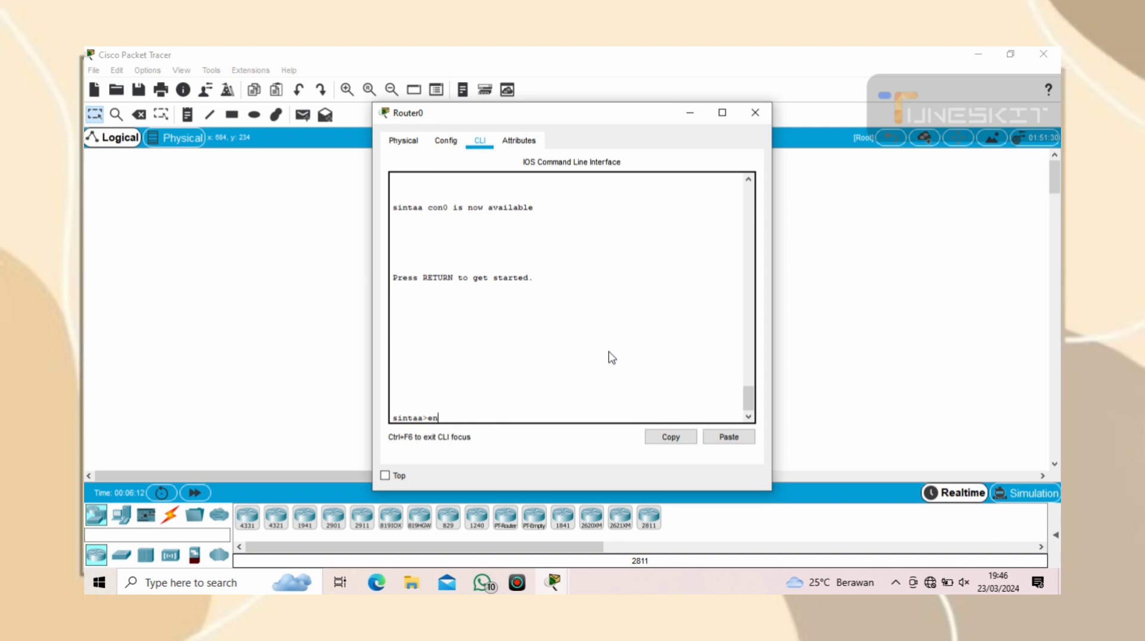
{"action": "key", "text": "Return"}
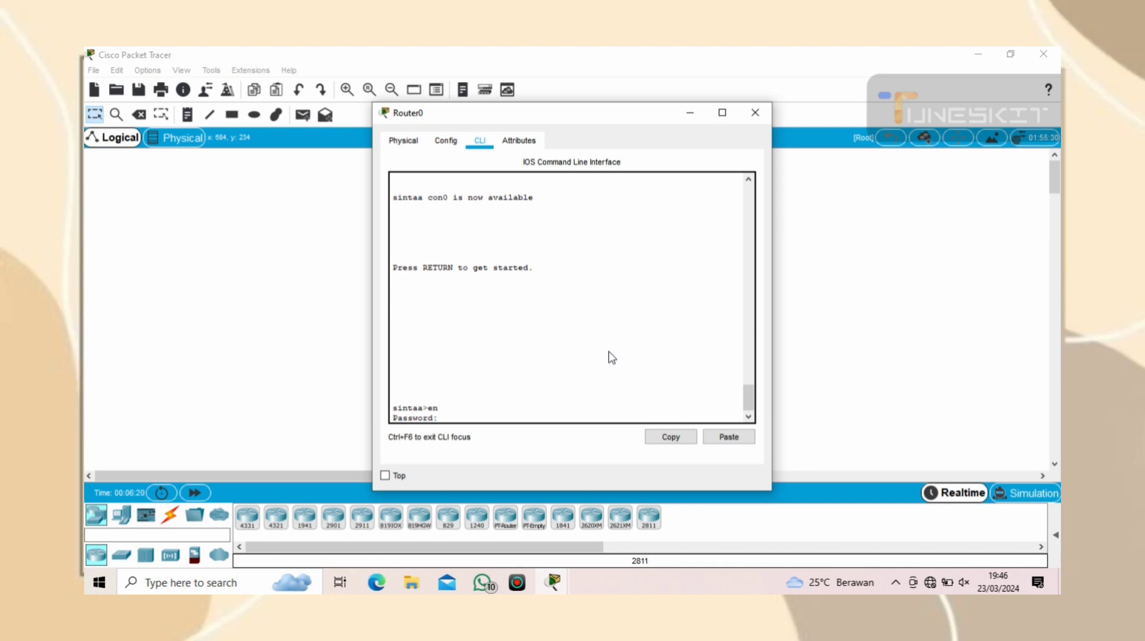
{"action": "key", "text": "Return"}
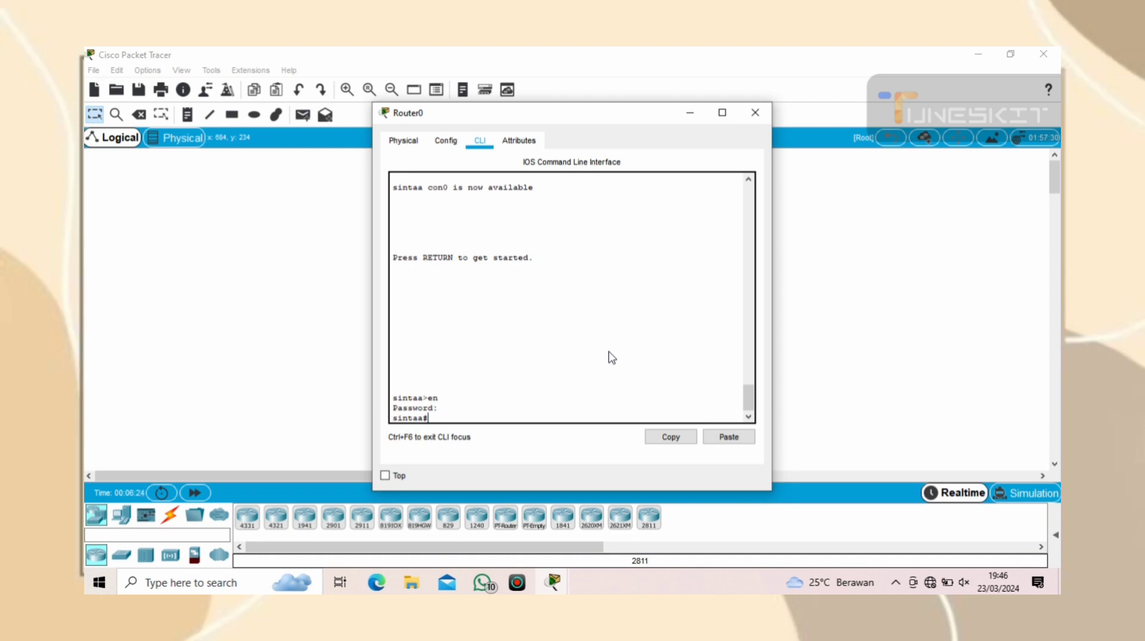
- Enter global configuration mode and set the router's enable secret password
{"action": "type", "text": "conf t"}
{"action": "key", "text": "Return"}
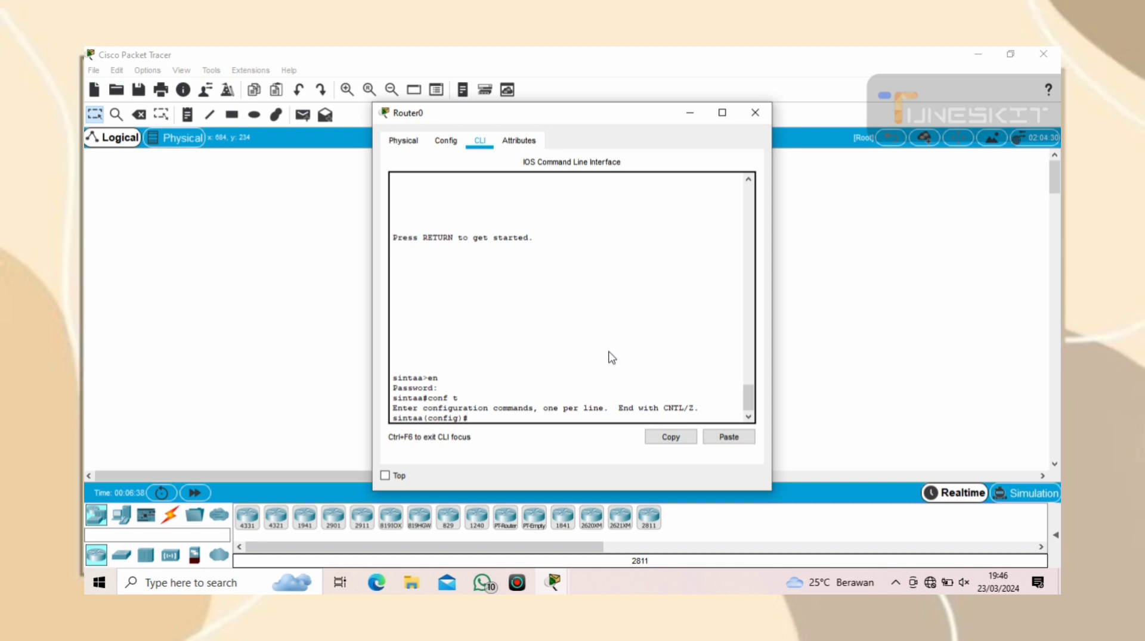
{"action": "type", "text": "enable secret qwerty"}
{"action": "key", "text": "Return"}
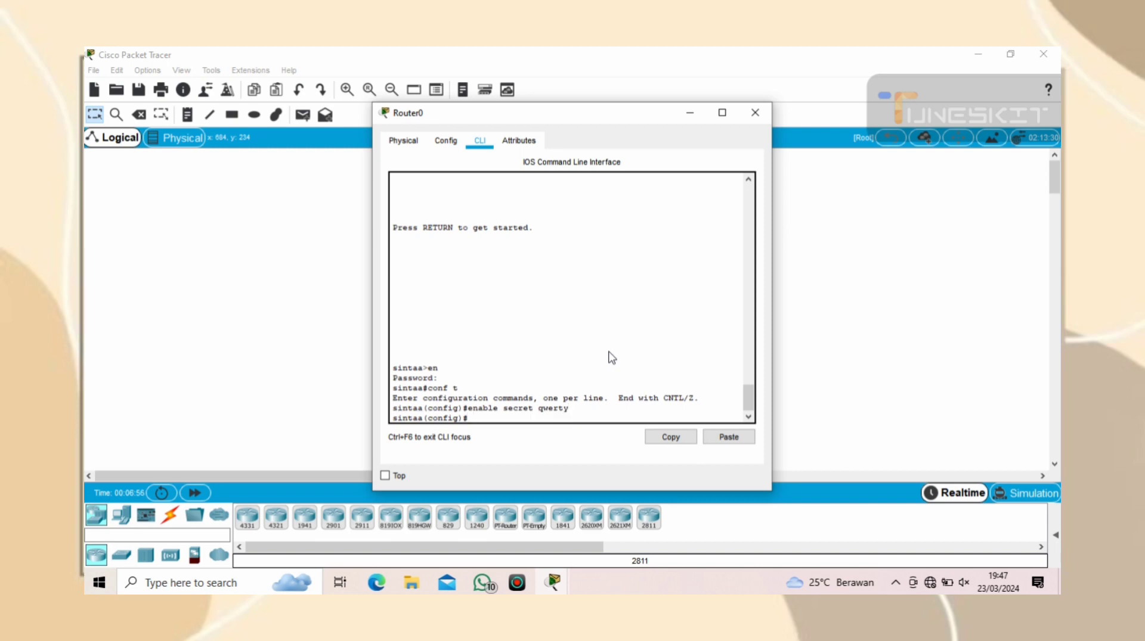
- Examine the password entries in the running configuration from configuration mode with do sh run, and quit the listing
{"action": "type", "text": "do sh run"}
{"action": "key", "text": "Return"}
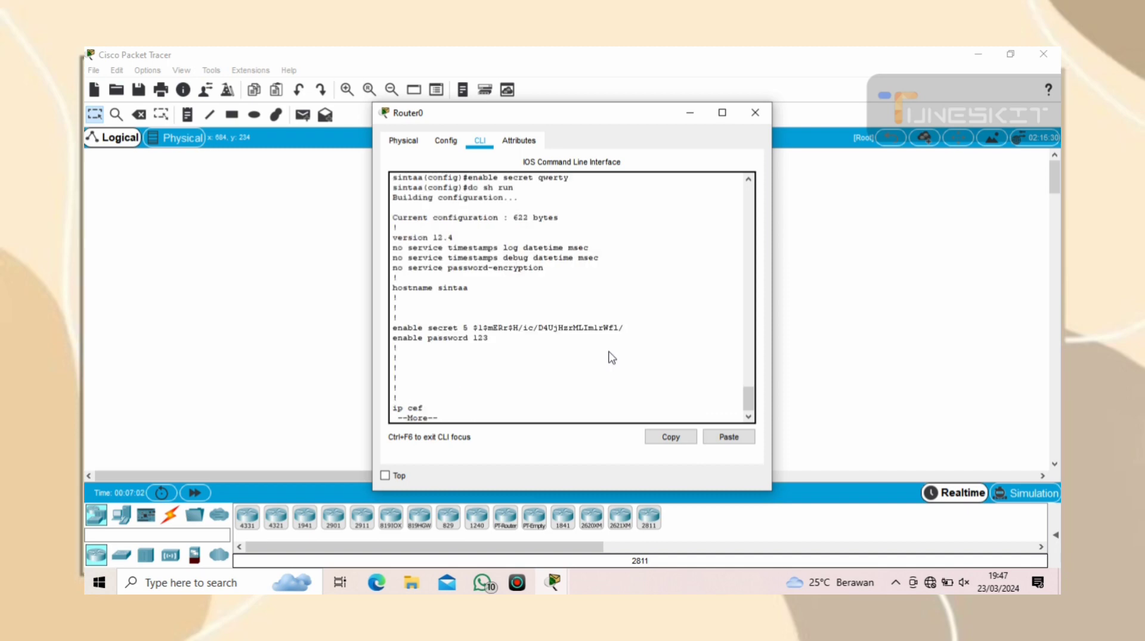
{"action": "key", "text": "q"}
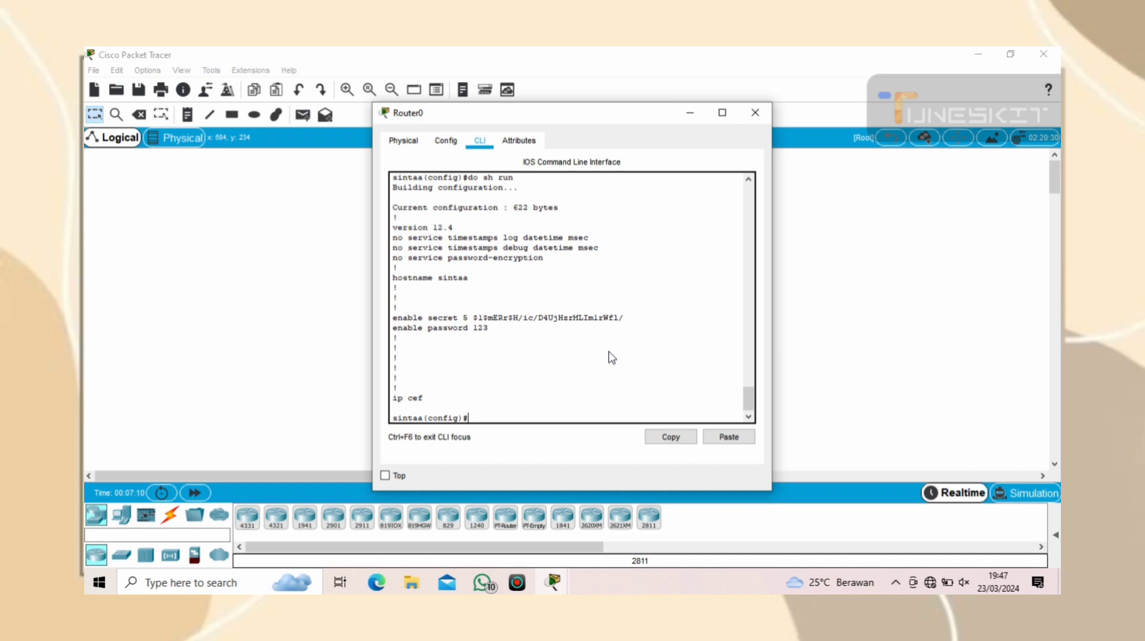
- Save the running configuration with do write, and copy it to the default startup-config file with do copy run start
{"action": "type", "text": "do write"}
{"action": "key", "text": "Return"}
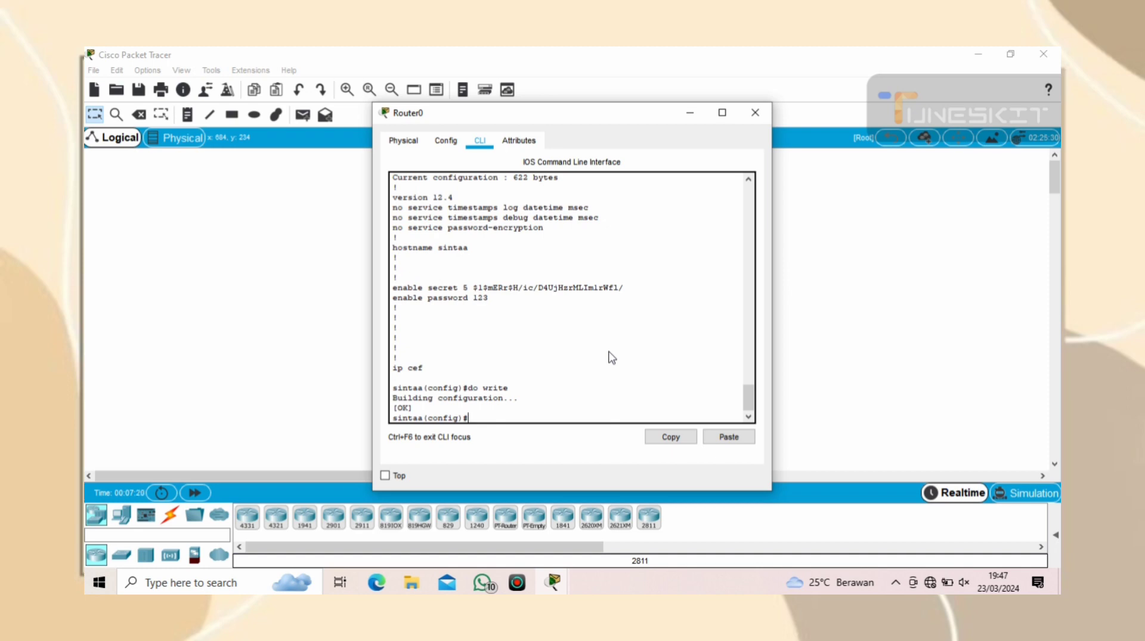
{"action": "type", "text": "do copy run start"}
{"action": "key", "text": "Return"}
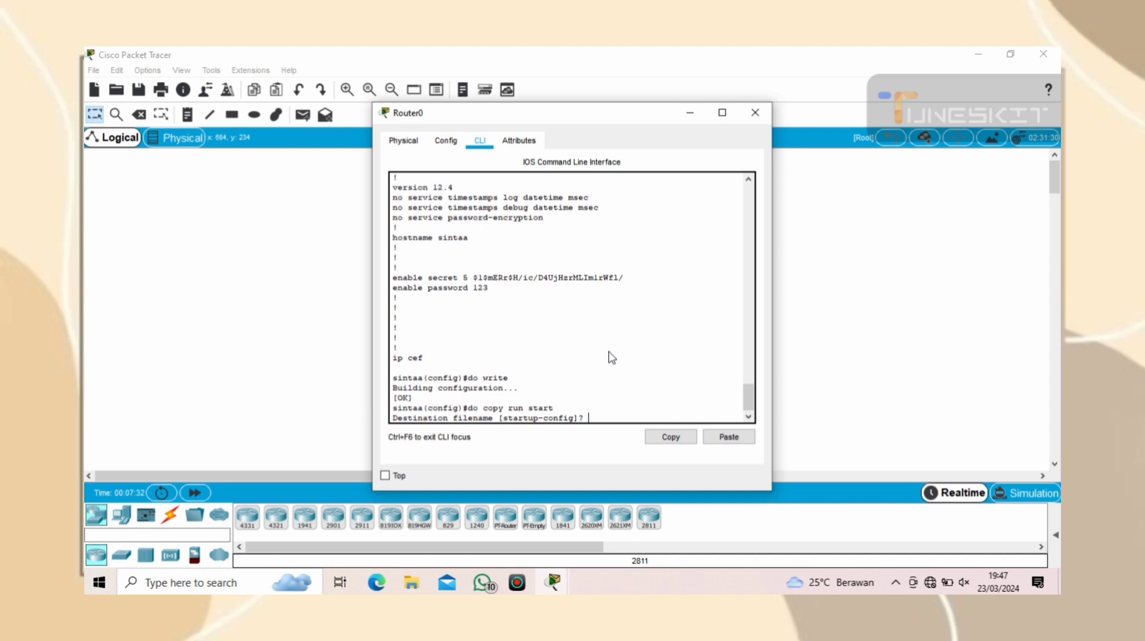
{"action": "key", "text": "Return"}
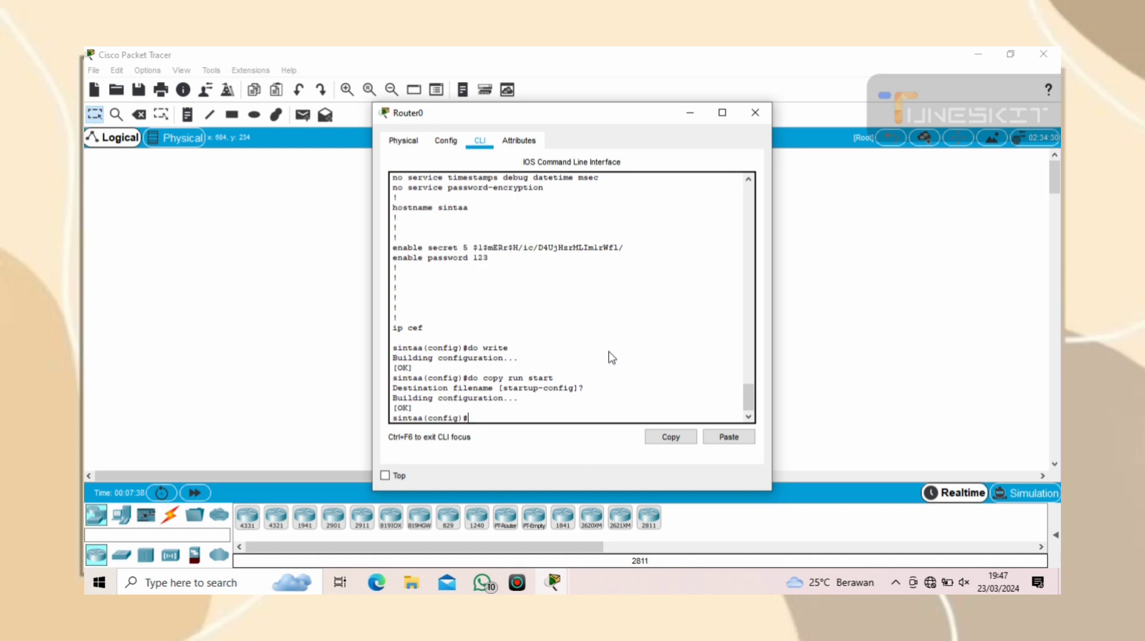
- Exit global configuration mode, log out of the console session, and start a new session in user EXEC mode
{"action": "type", "text": "ex"}
{"action": "key", "text": "Return"}
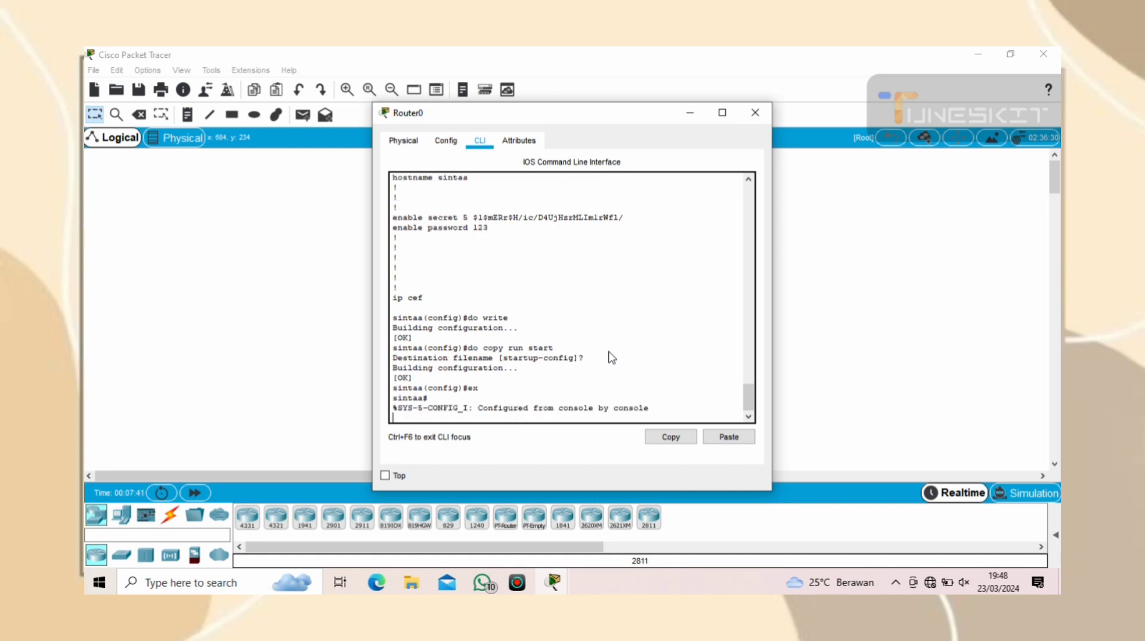
{"action": "key", "text": "Return"}
{"action": "type", "text": "exit"}
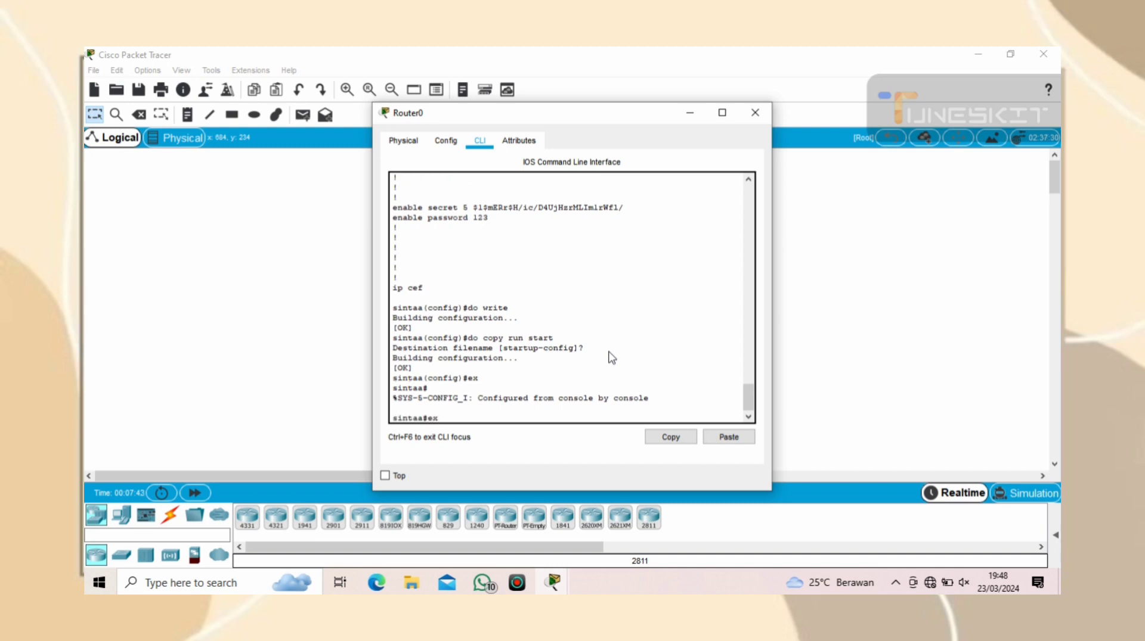
{"action": "key", "text": "Return"}
{"action": "key", "text": "Return"}
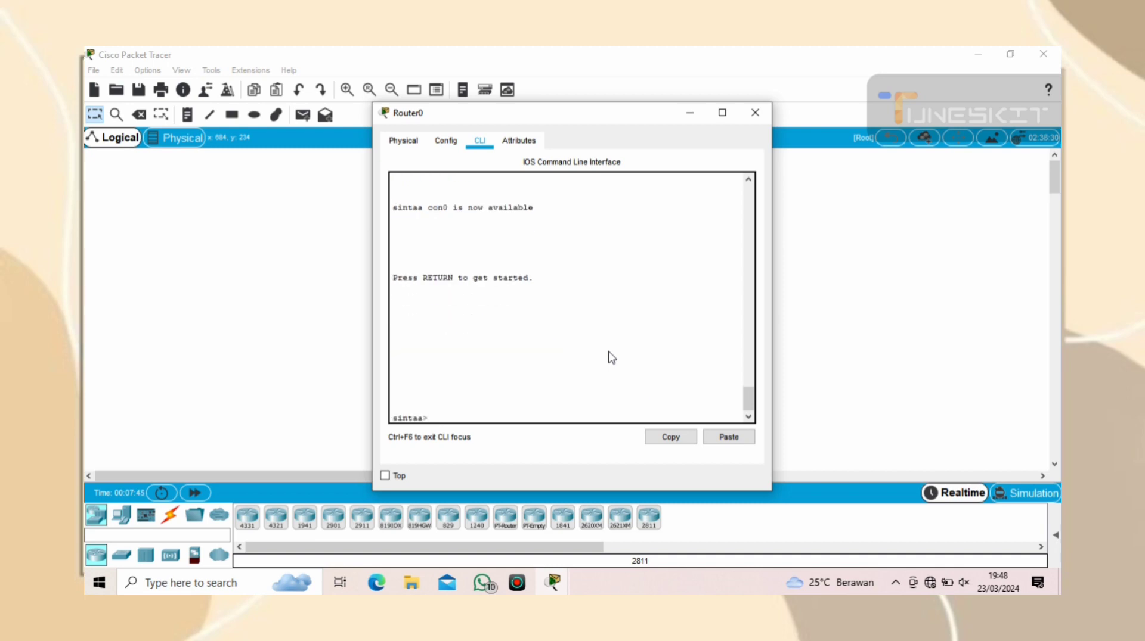
- Run the unrecognized command ne in user EXEC mode, and abort its domain name lookup
{"action": "type", "text": "ne"}
{"action": "key", "text": "Return"}
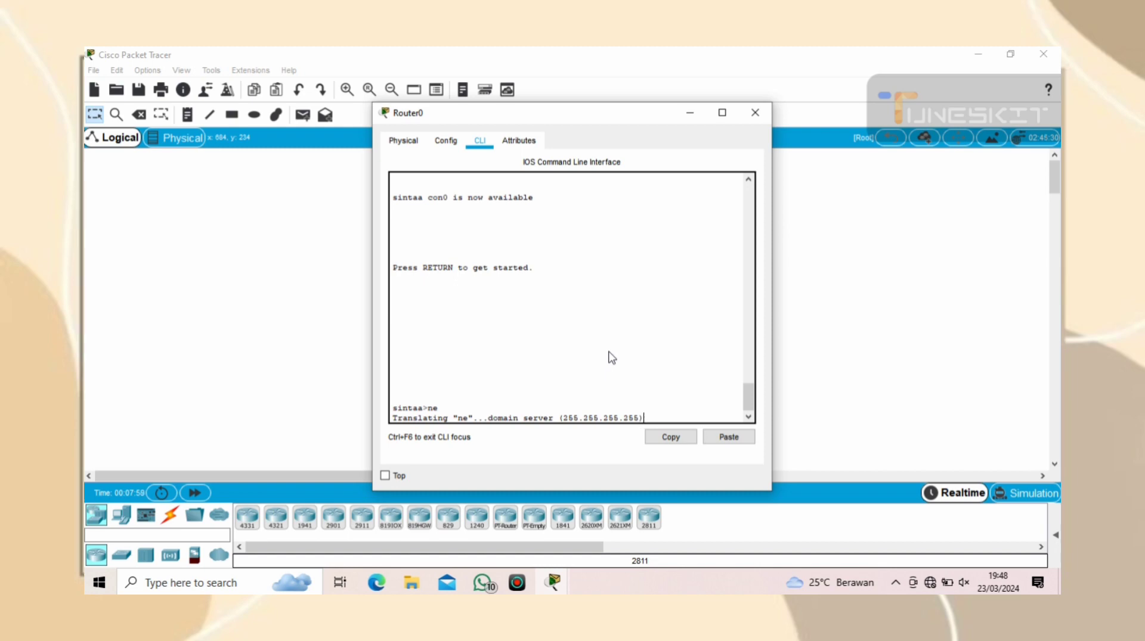
{"action": "key", "text": "ctrl+shift+6"}
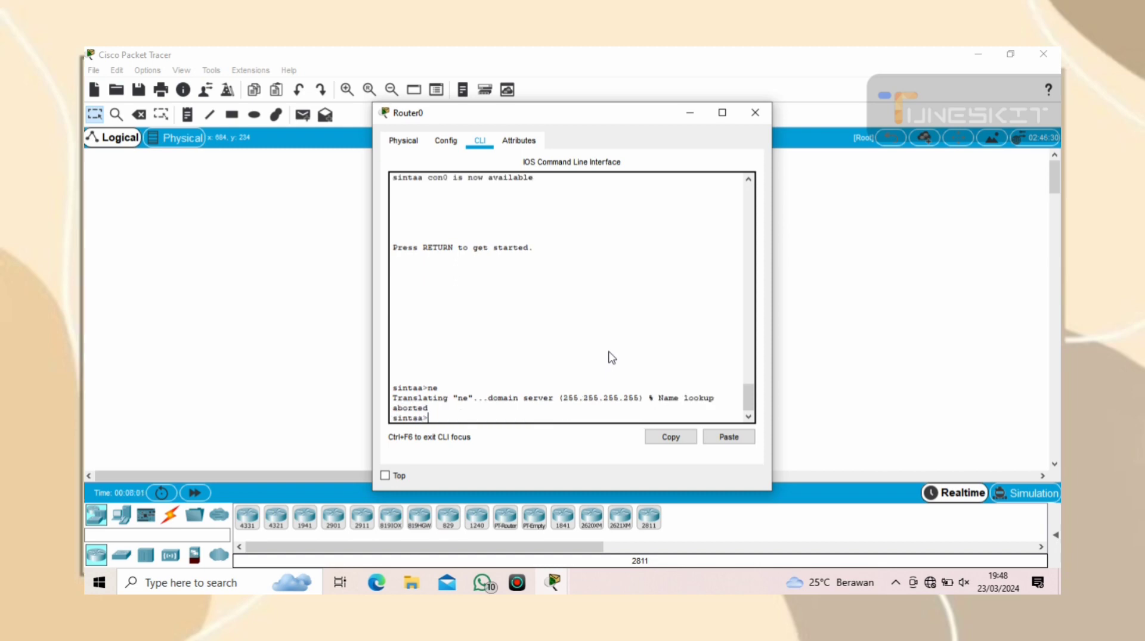